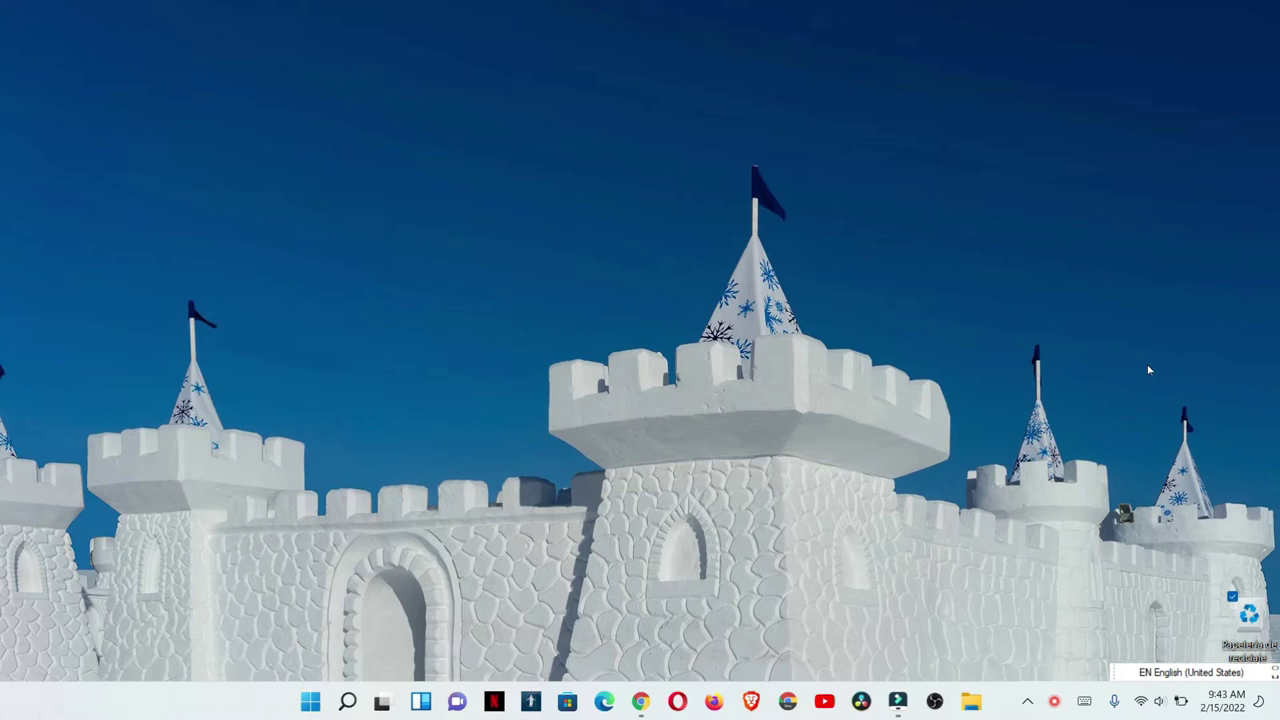
Launch PowerPoint from Start and create a new presentation with the green Default Theme.
click(311, 697)
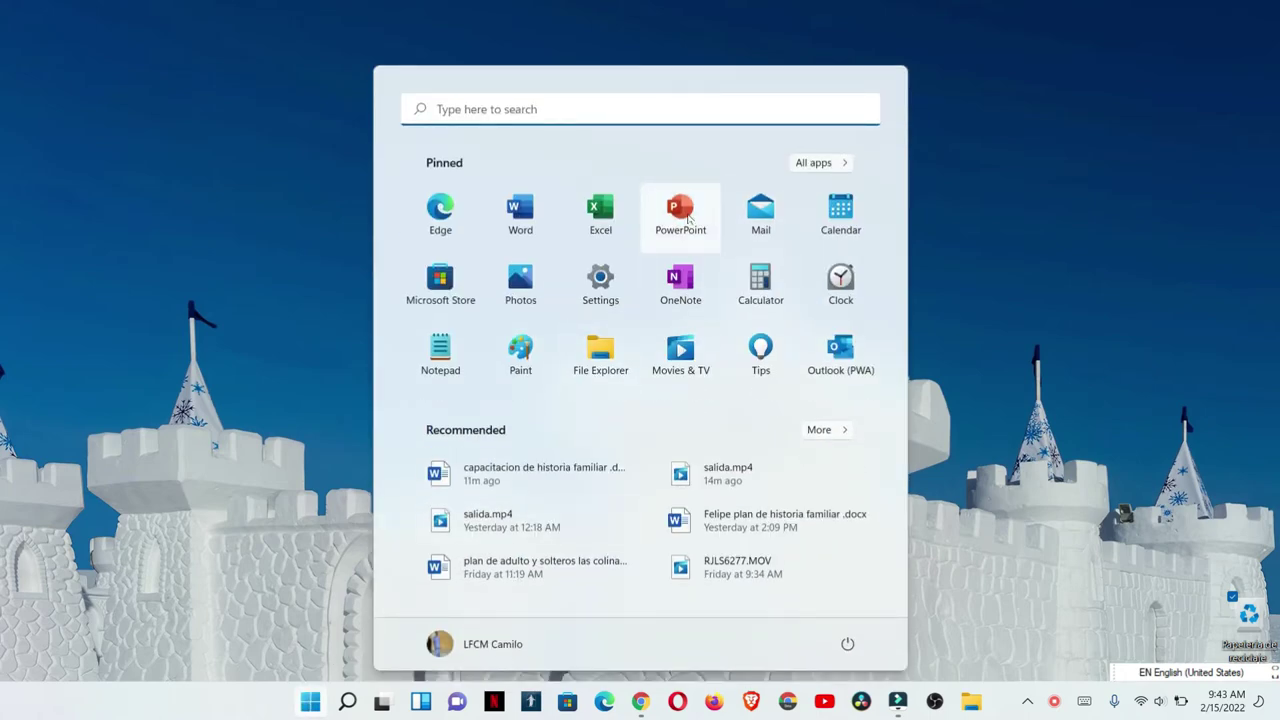
click(688, 218)
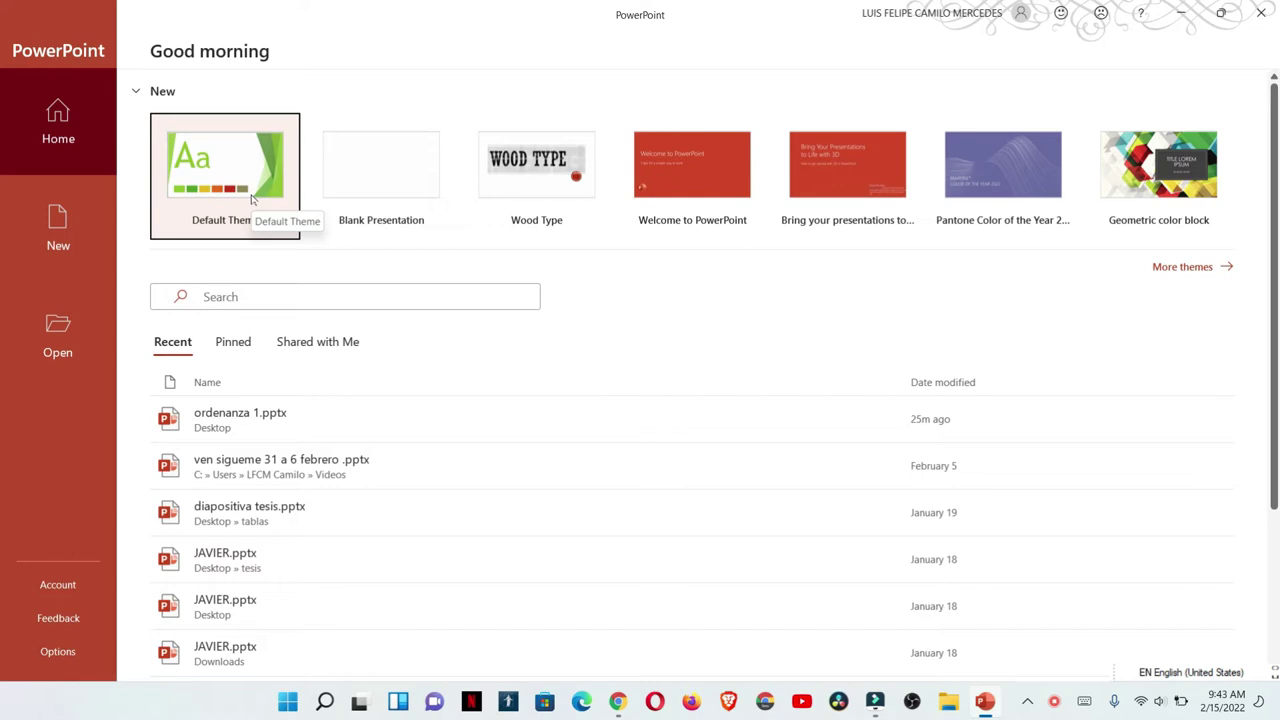
click(251, 199)
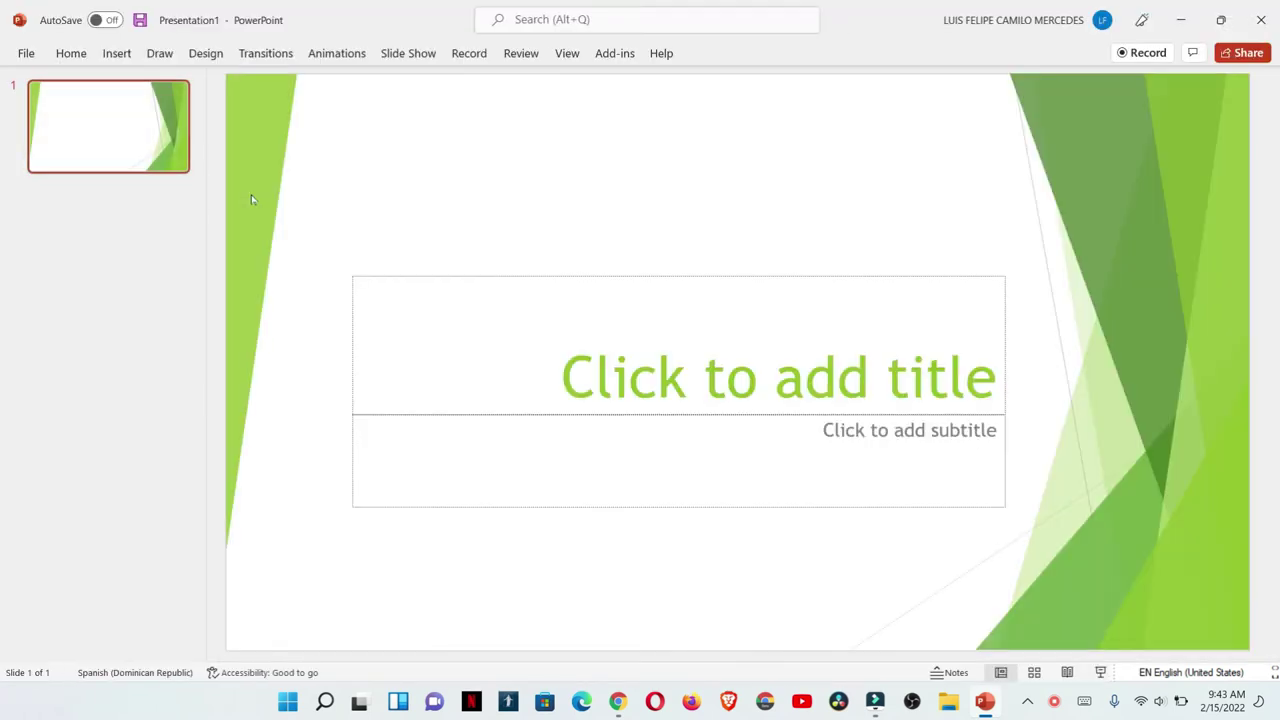
Enter 'youtube' as the title slide's title and deselect the placeholder.
click(674, 375)
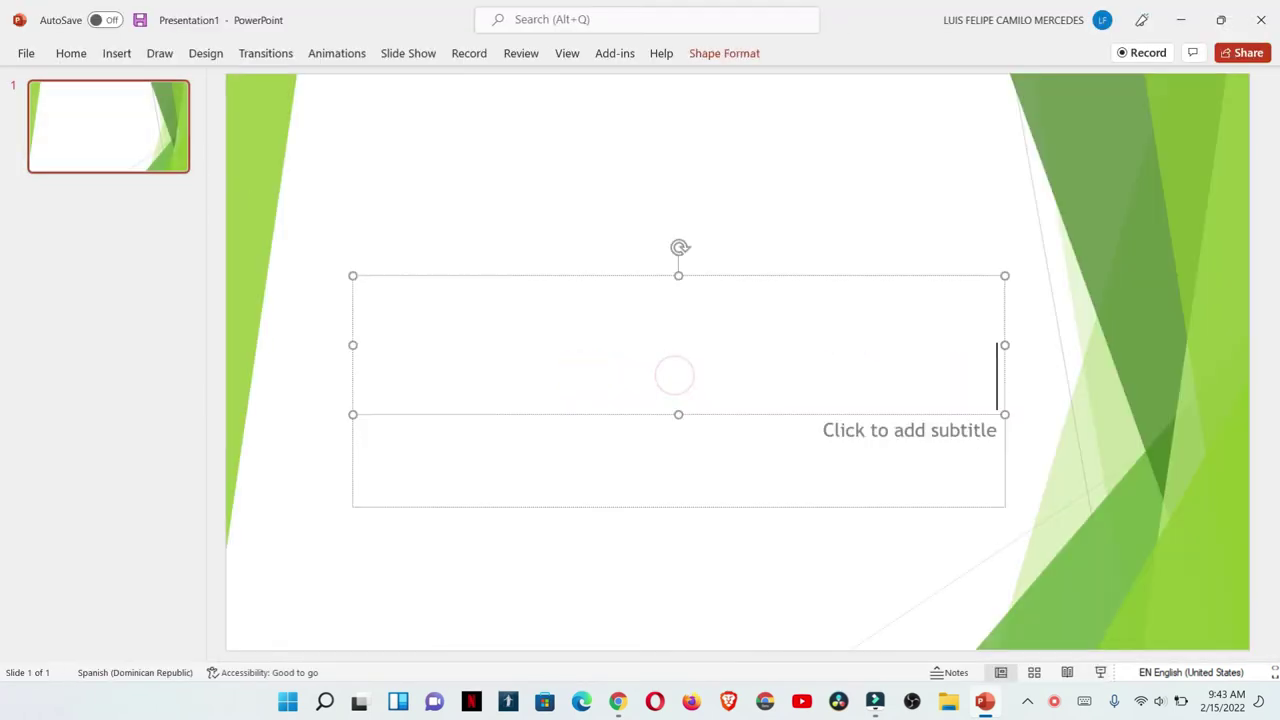
text(y)
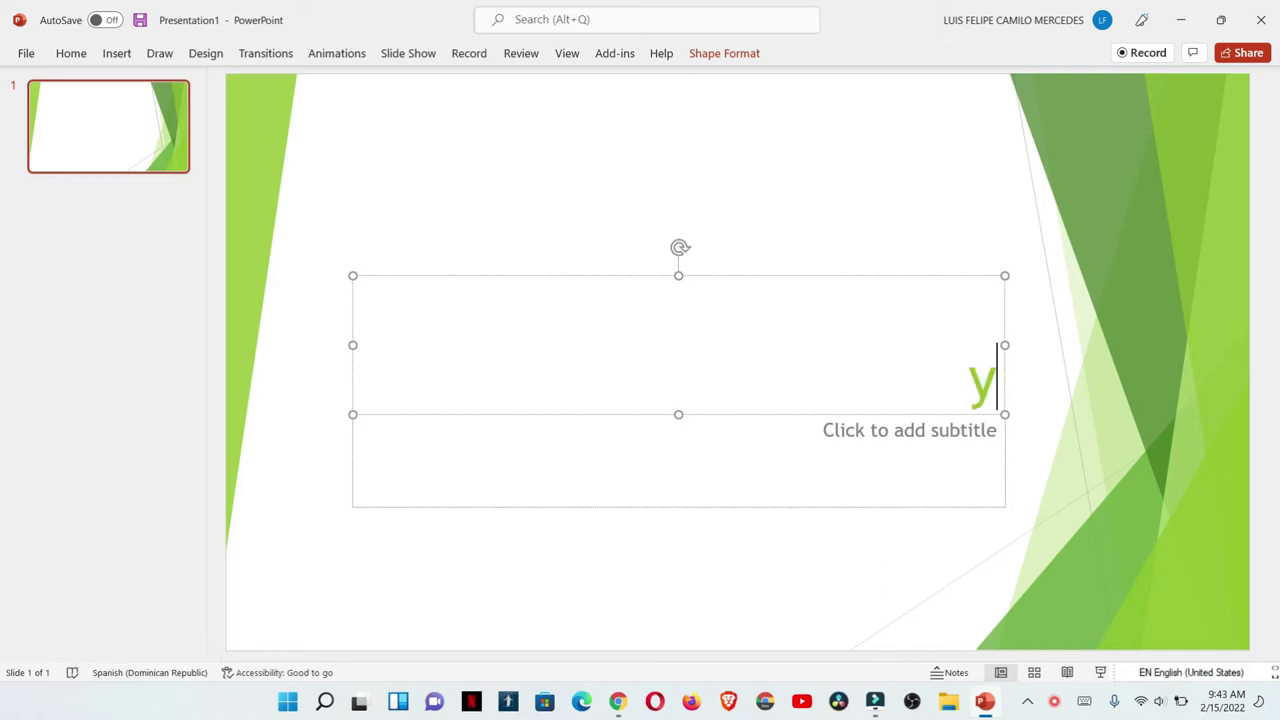
text(ou)
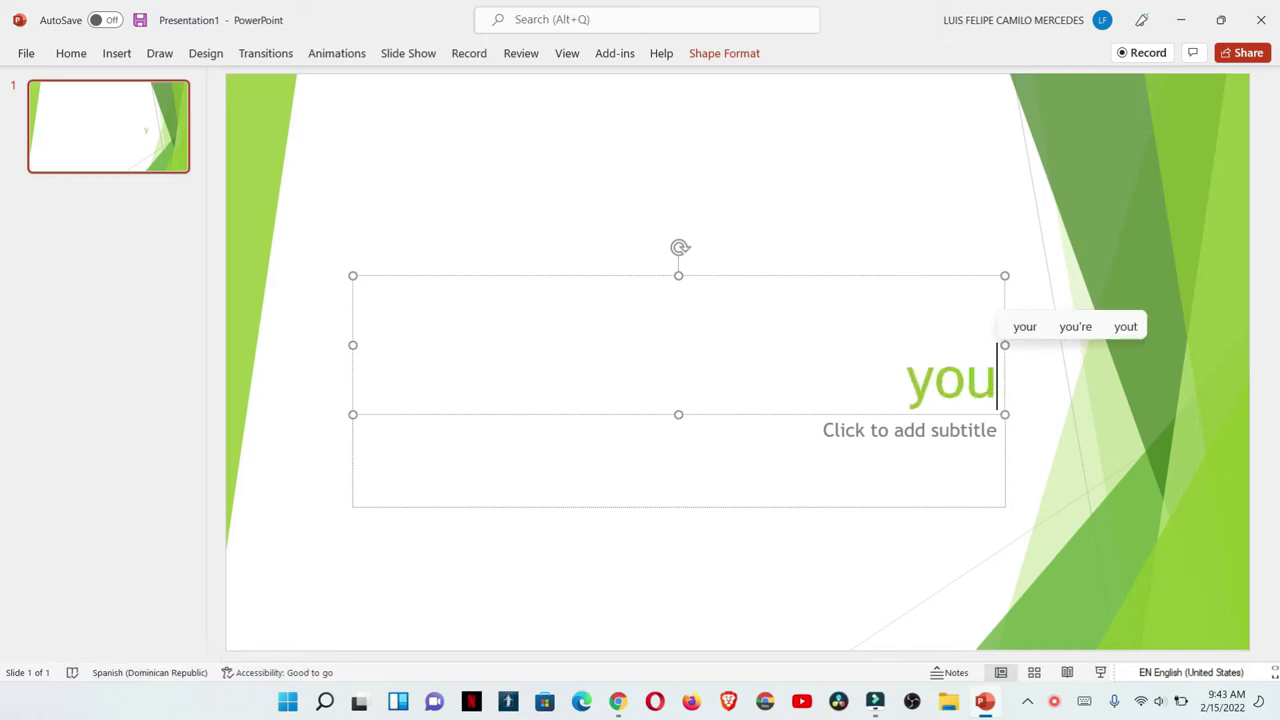
text(tube)
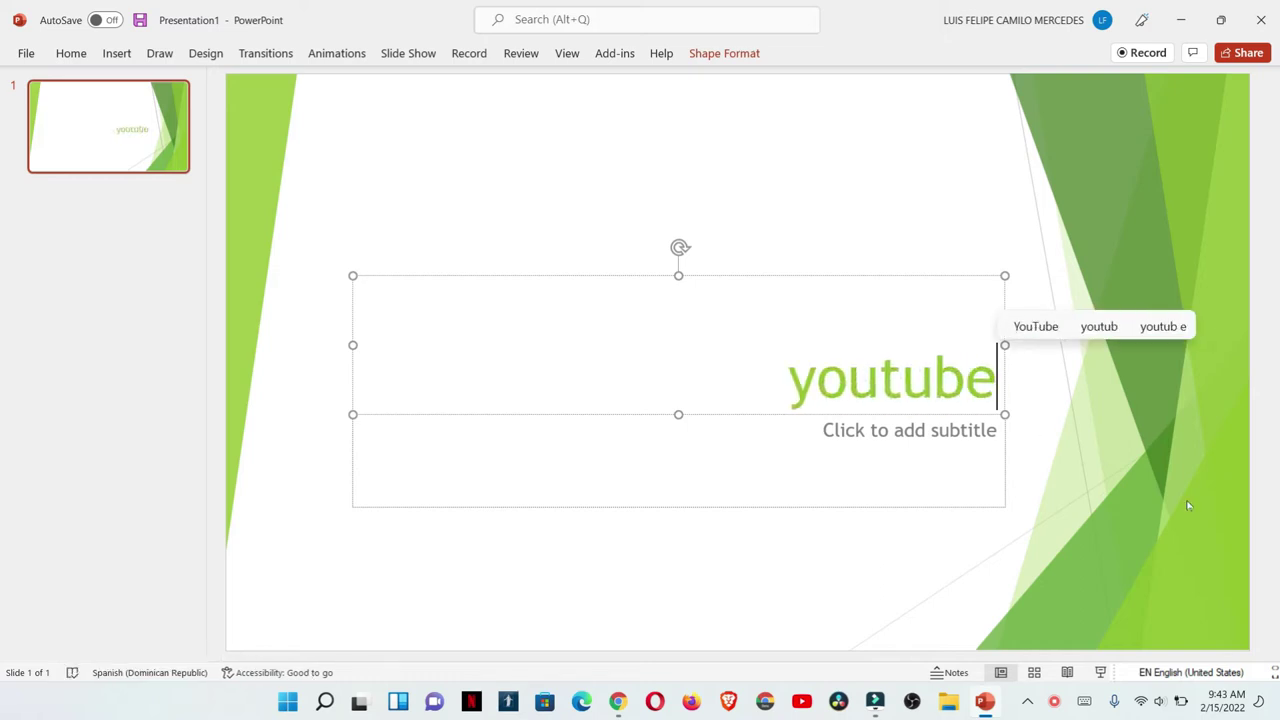
click(1184, 505)
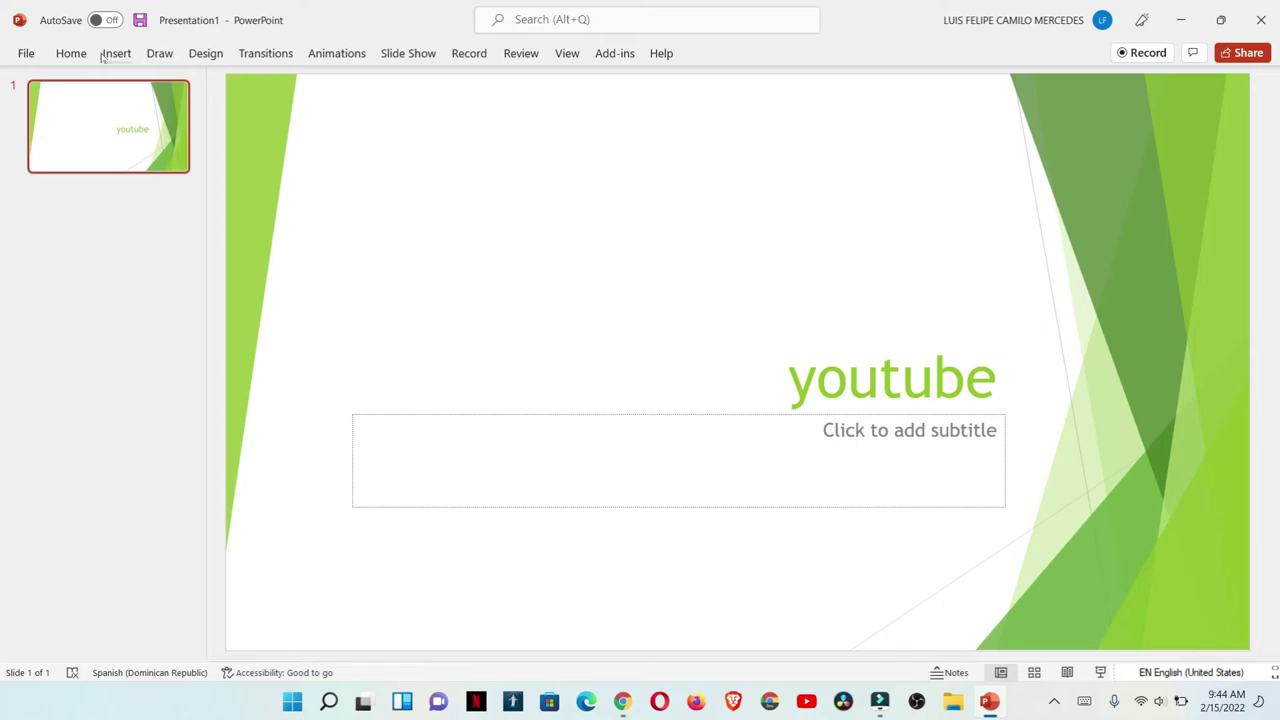
Aim the Save As dialog at the Desktop with name youtube and list the file formats.
click(30, 56)
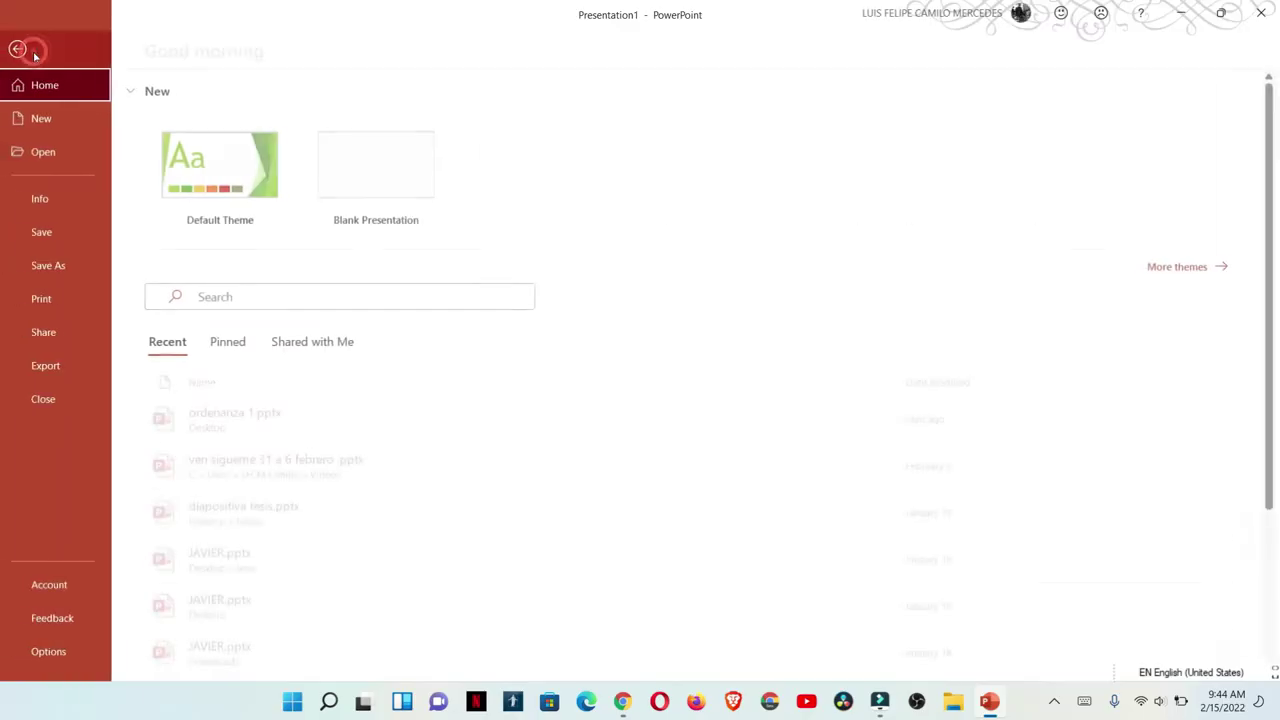
click(76, 265)
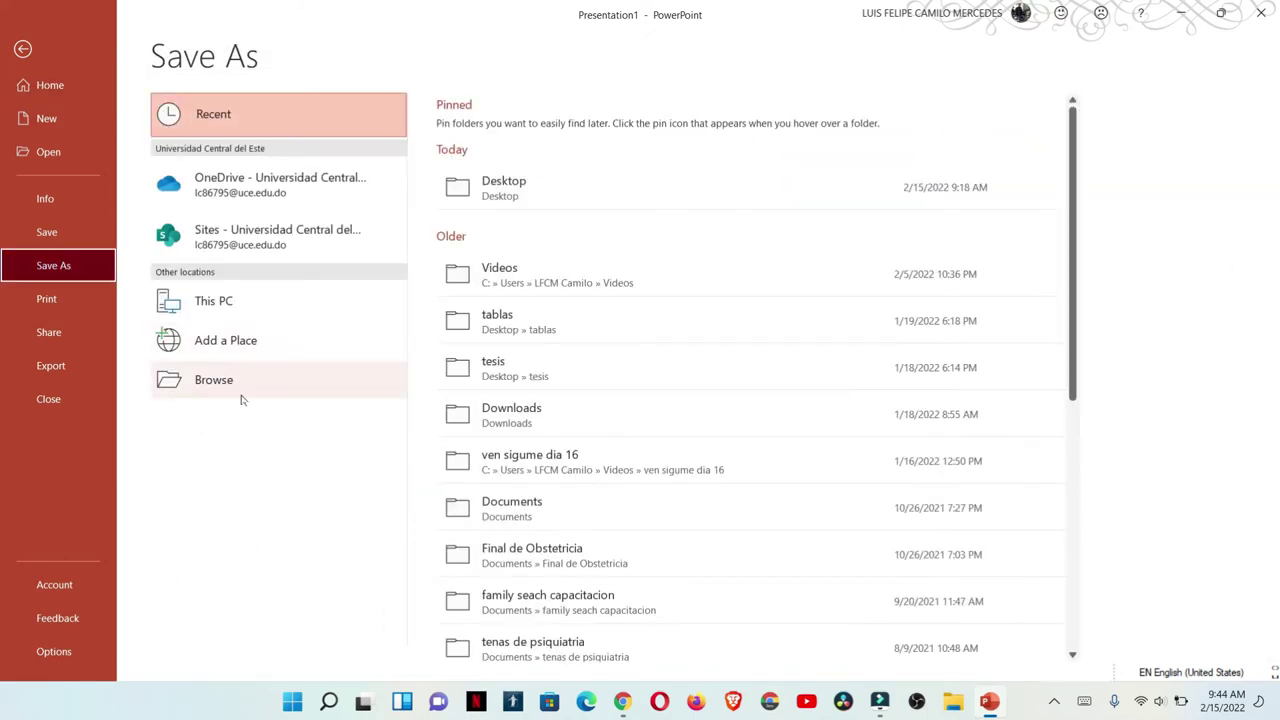
click(238, 392)
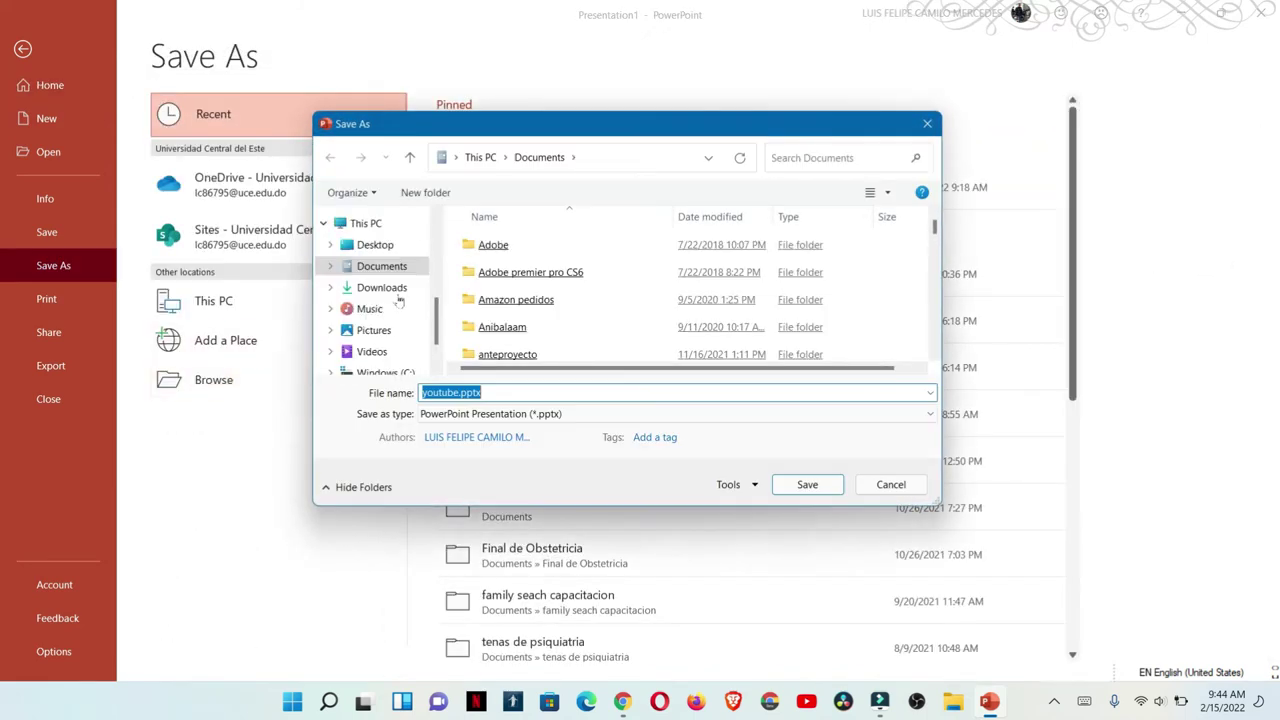
click(392, 246)
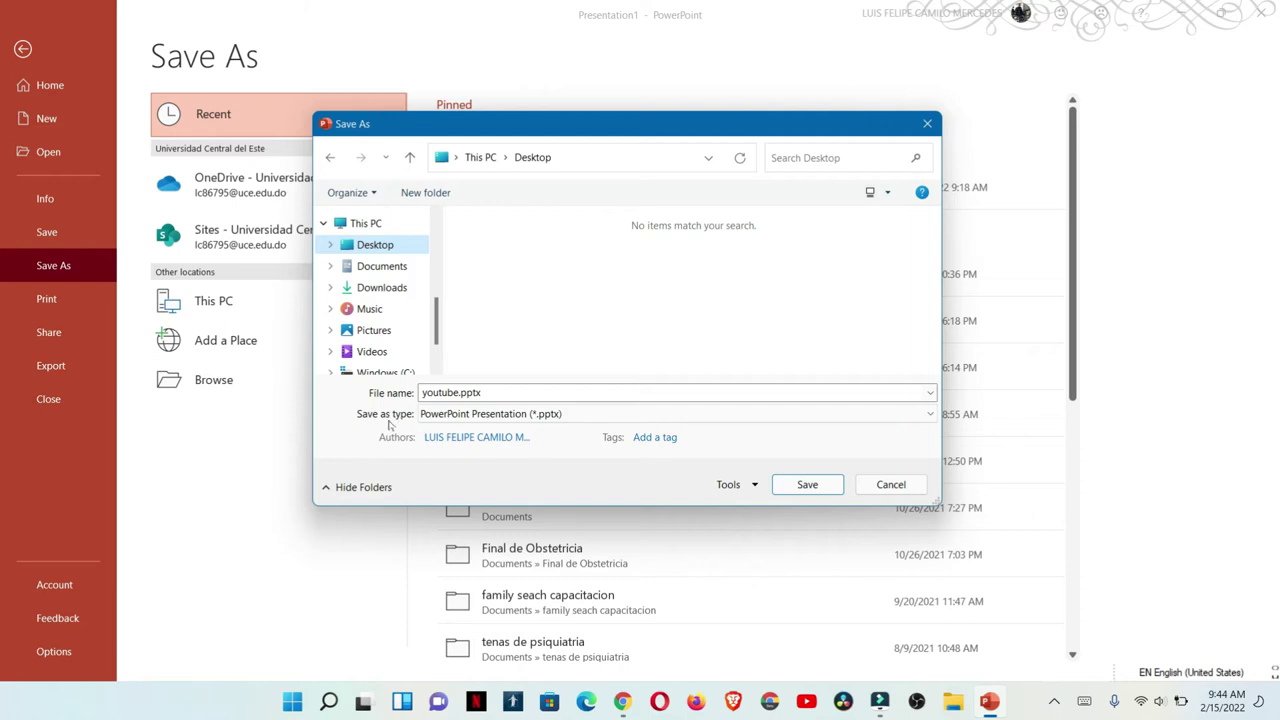
click(566, 414)
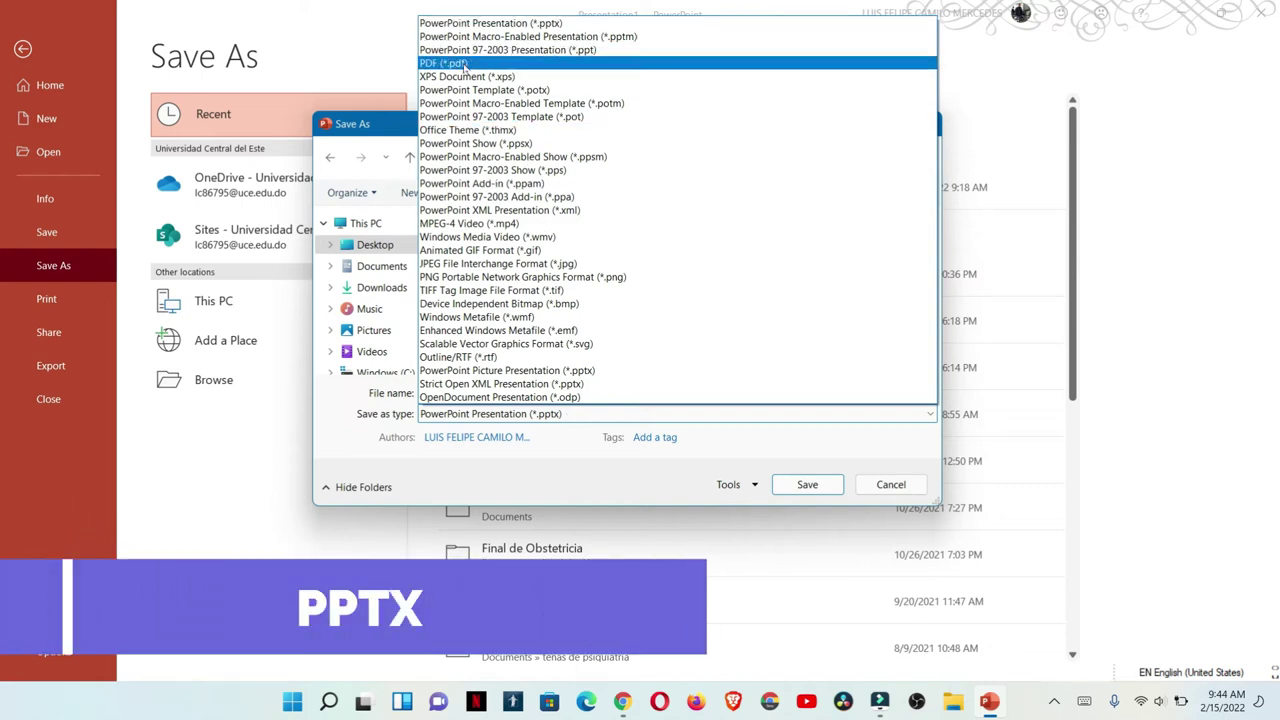
Save the slide to the Desktop as youtube.pdf, preview it in Edge, then minimize Edge.
click(464, 64)
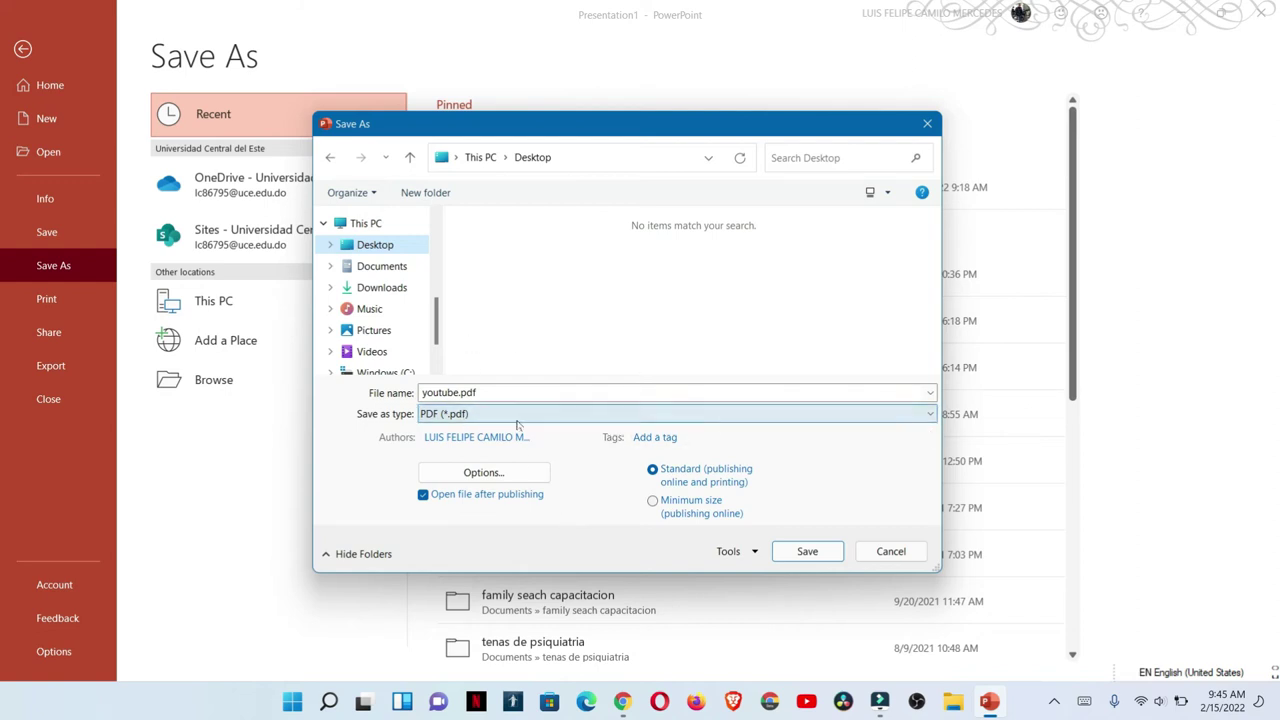
click(807, 552)
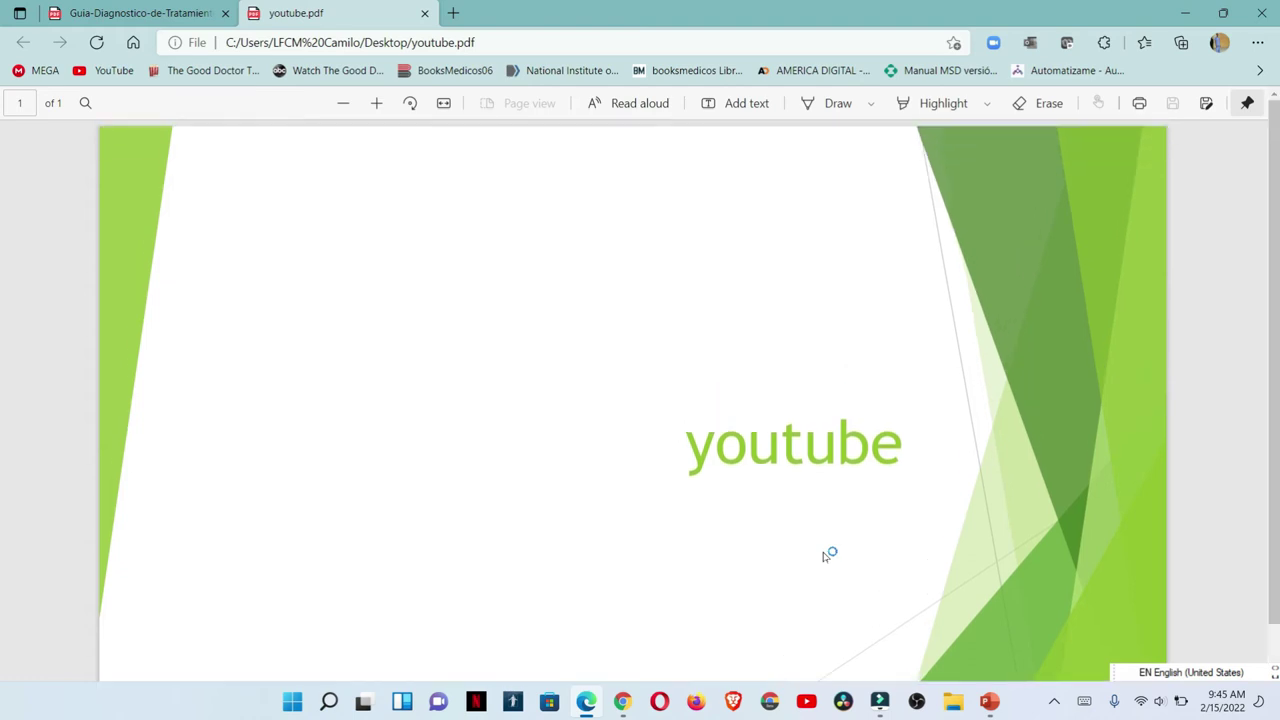
click(1190, 22)
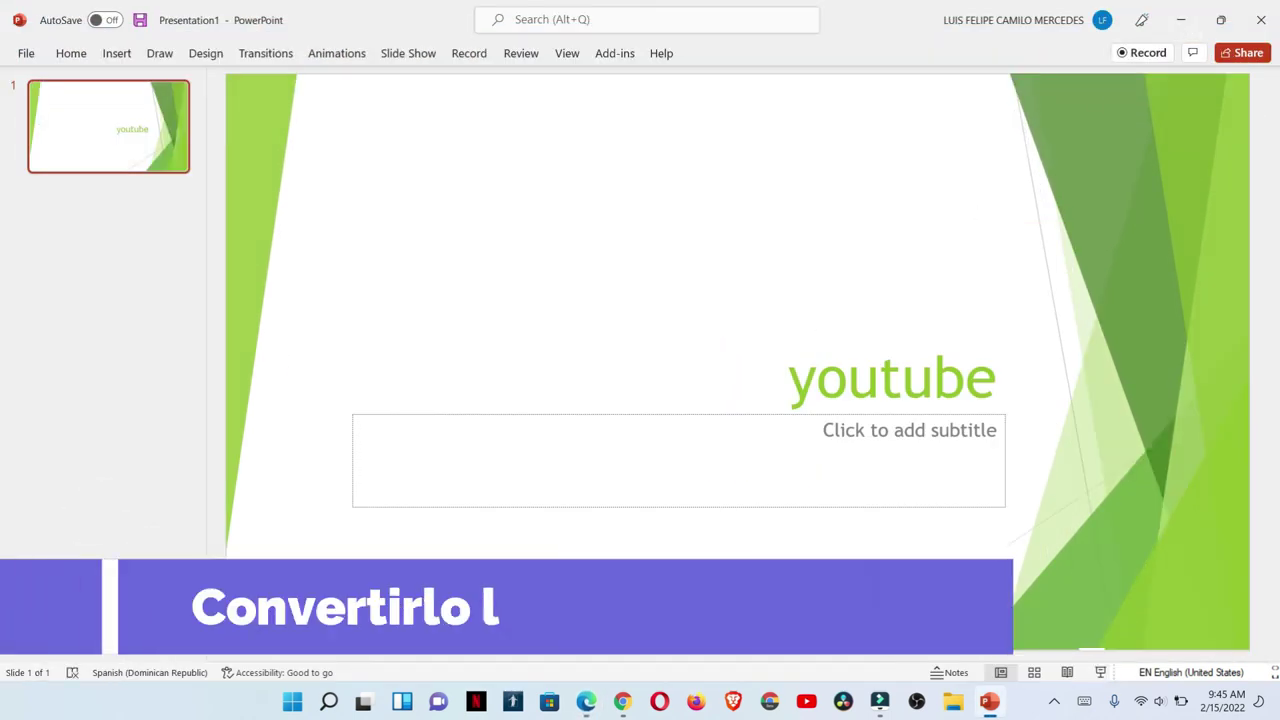
Save the presentation to the Desktop as a PowerPoint file named youtube.pptx.
click(26, 53)
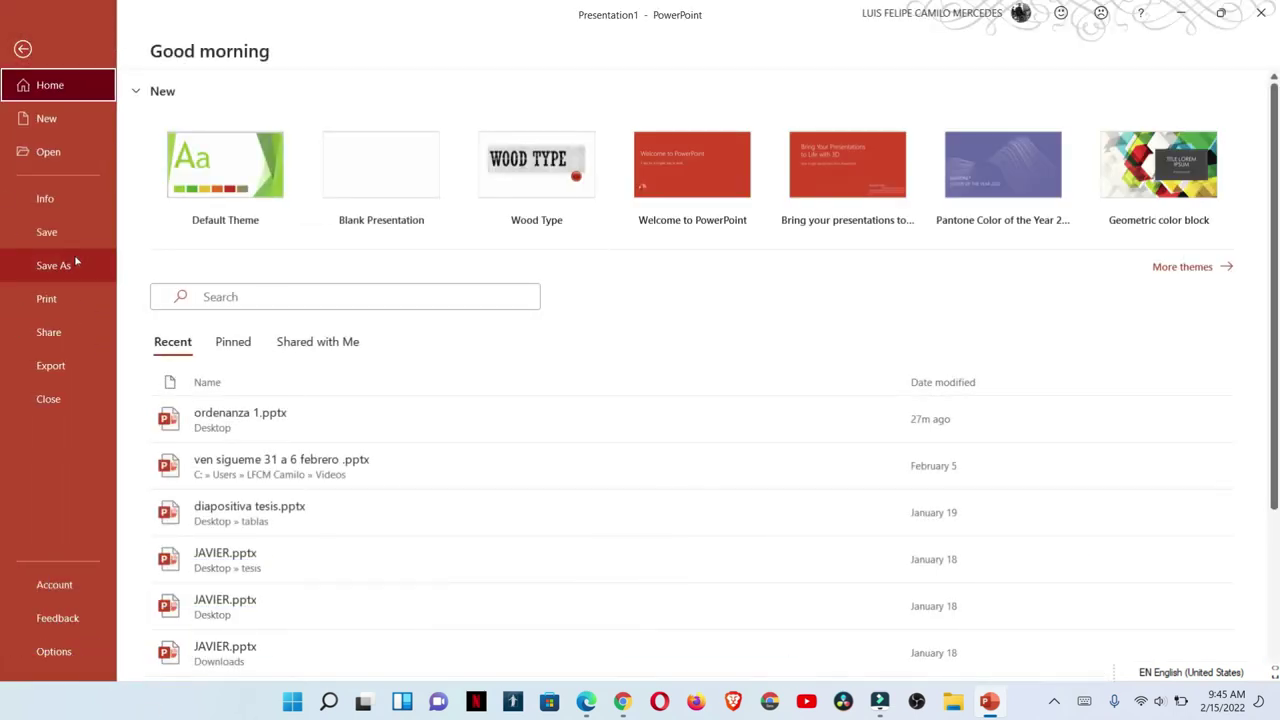
click(76, 262)
click(245, 386)
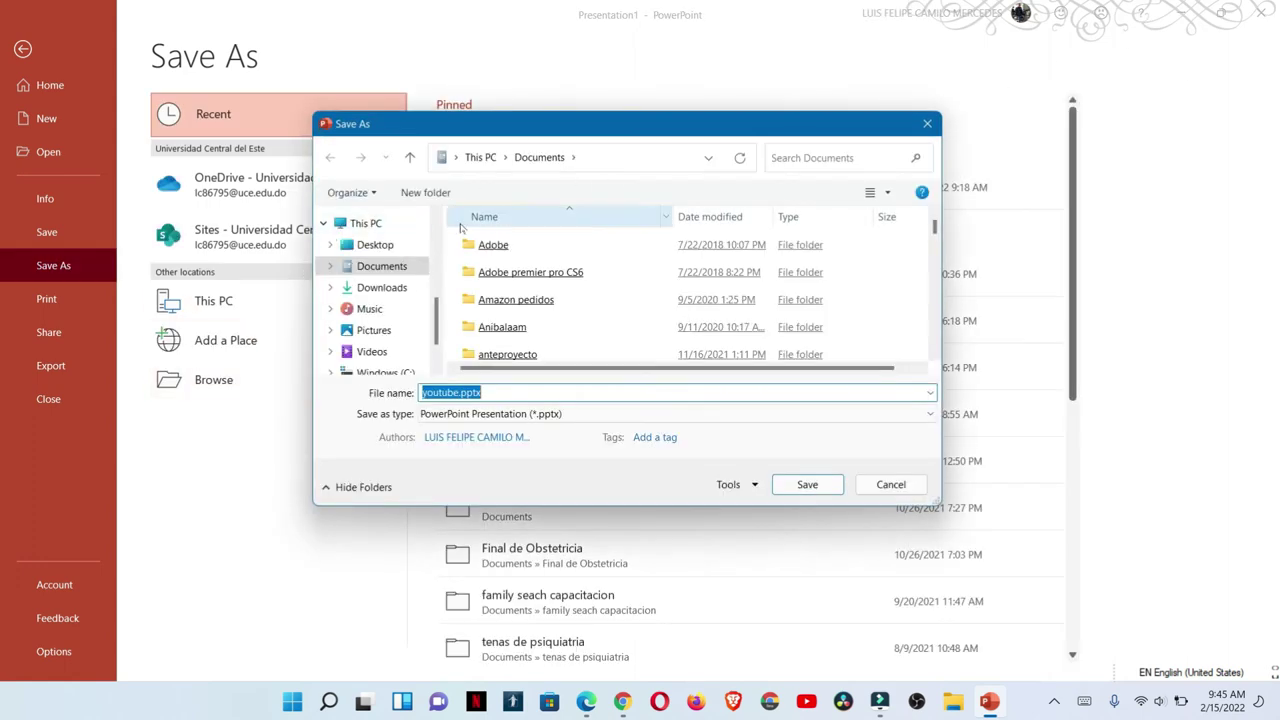
click(375, 245)
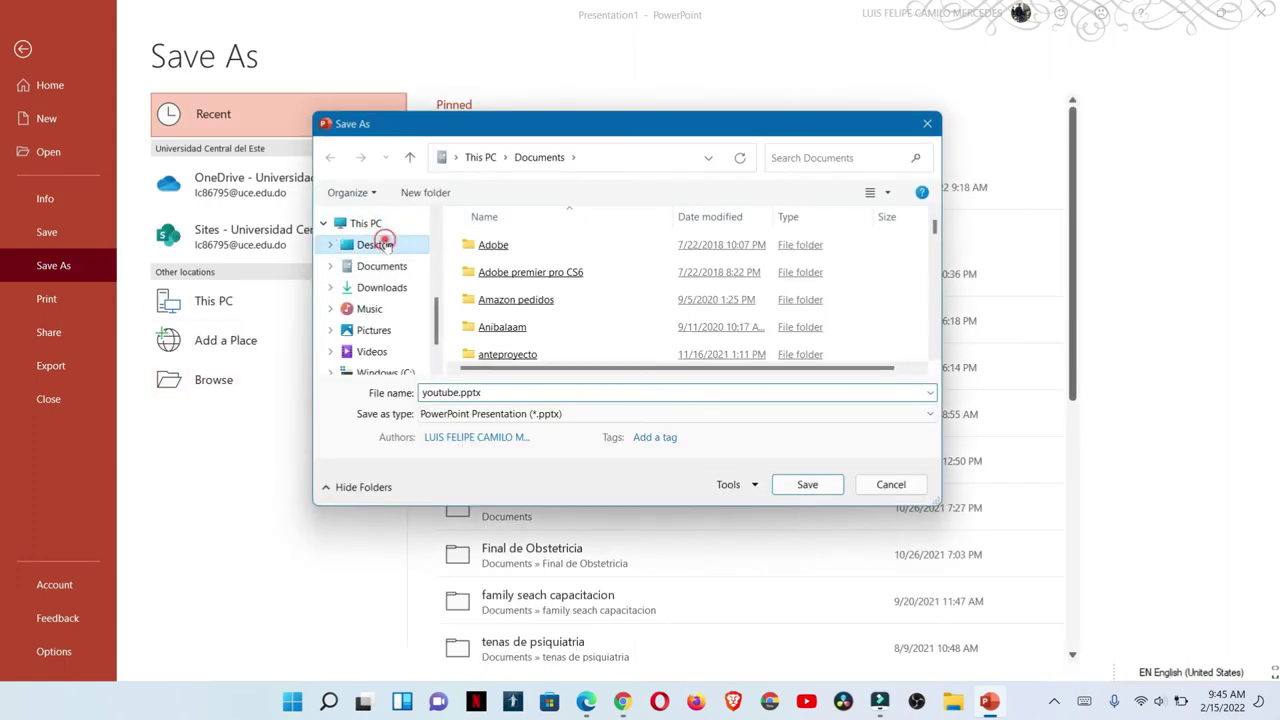
click(836, 482)
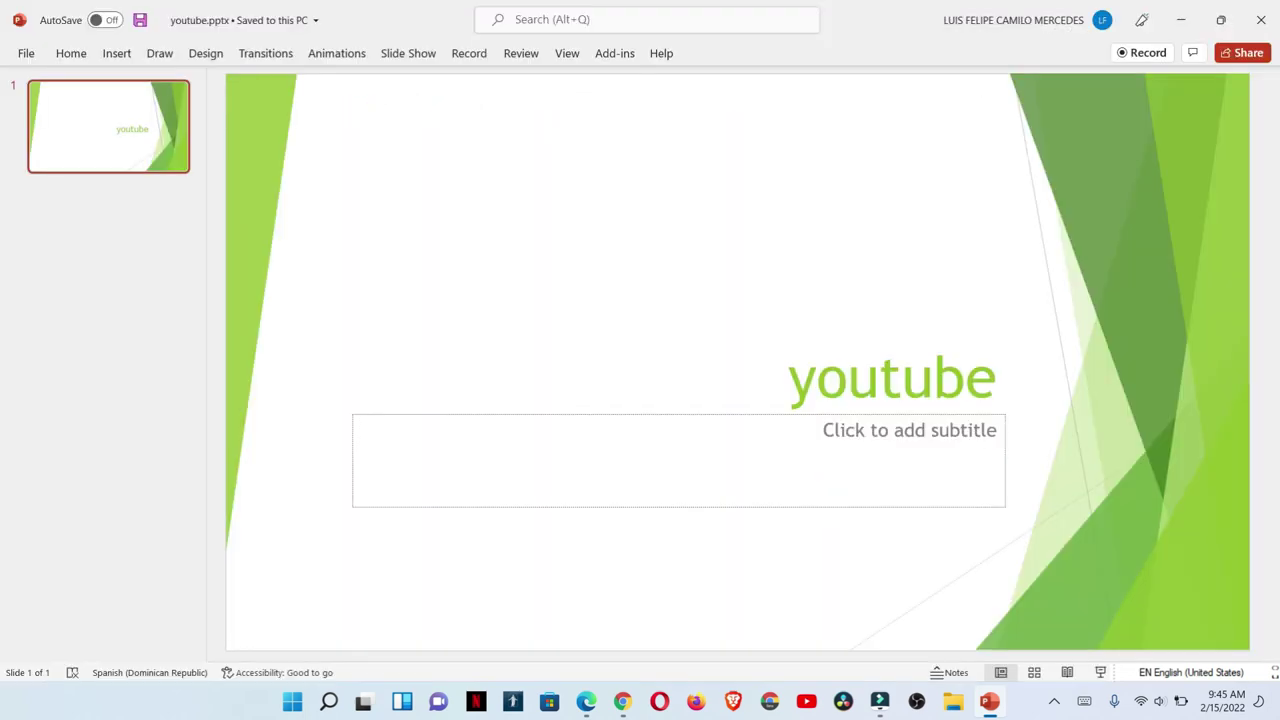
Close PowerPoint and reopen youtube.pptx from its Desktop icon.
click(1261, 20)
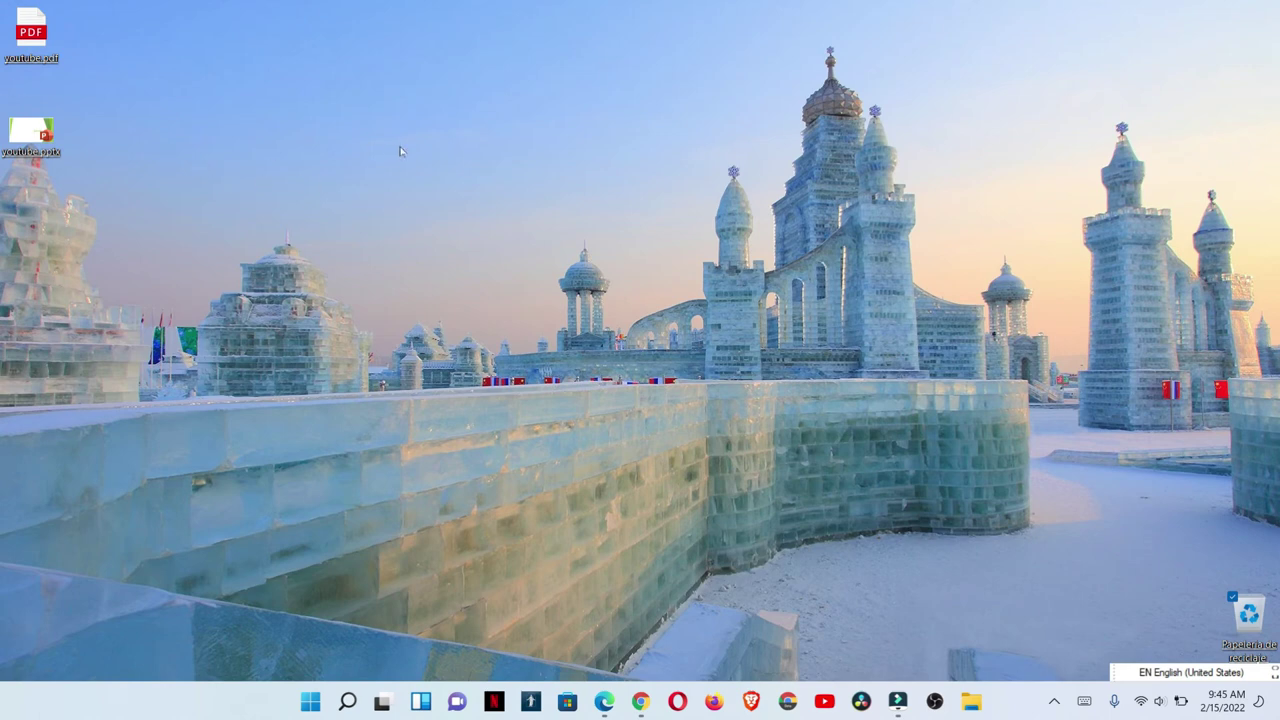
double_click(58, 142)
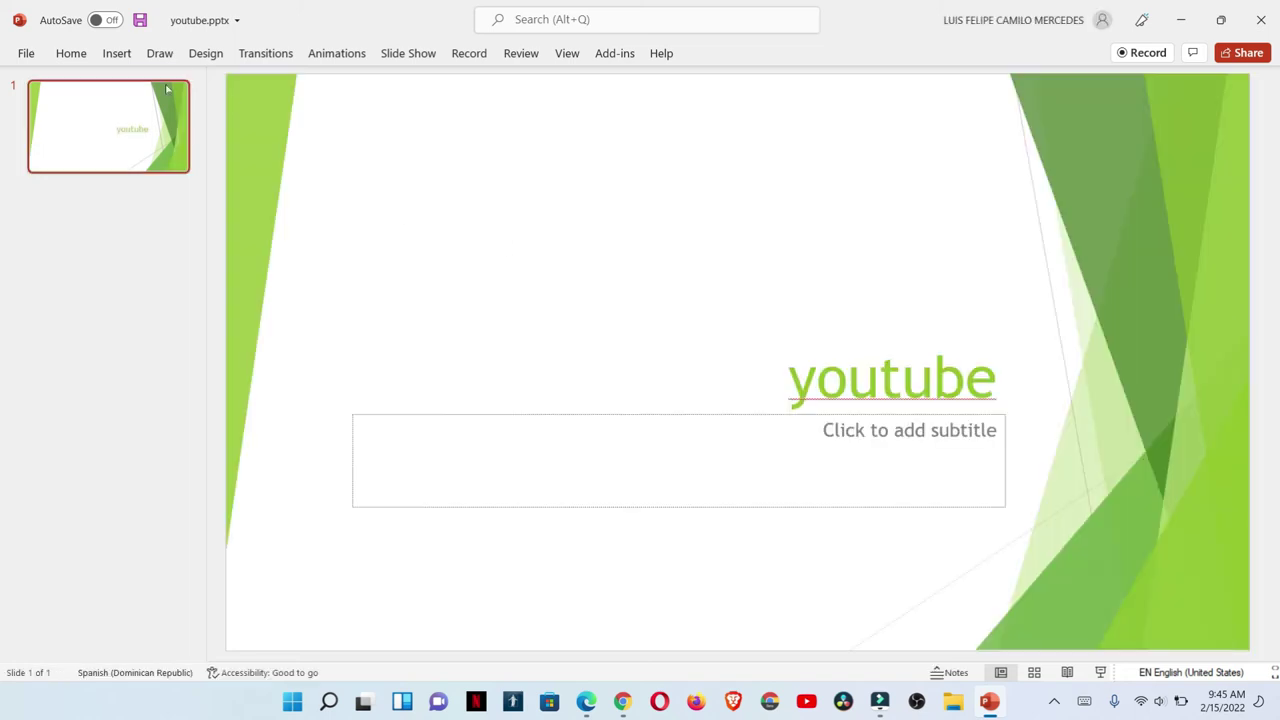
Set up a Save As to the Desktop with PDF (*.pdf) as the file type.
click(18, 53)
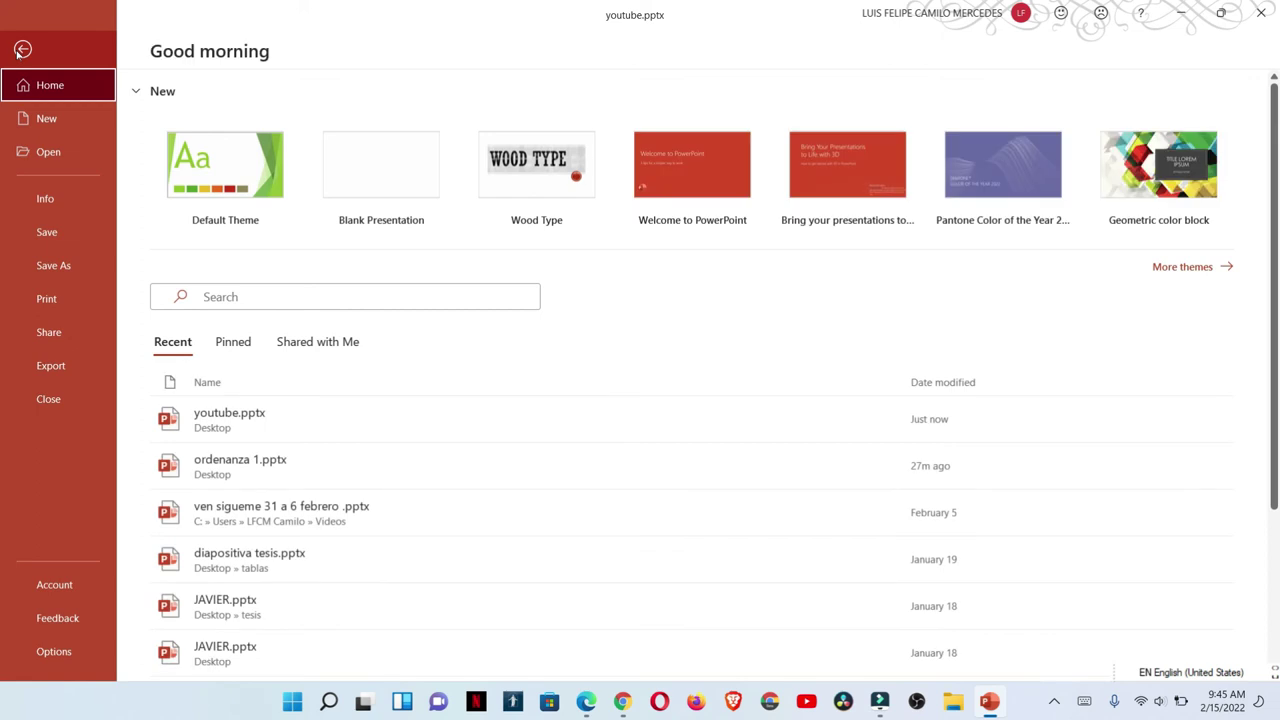
click(87, 274)
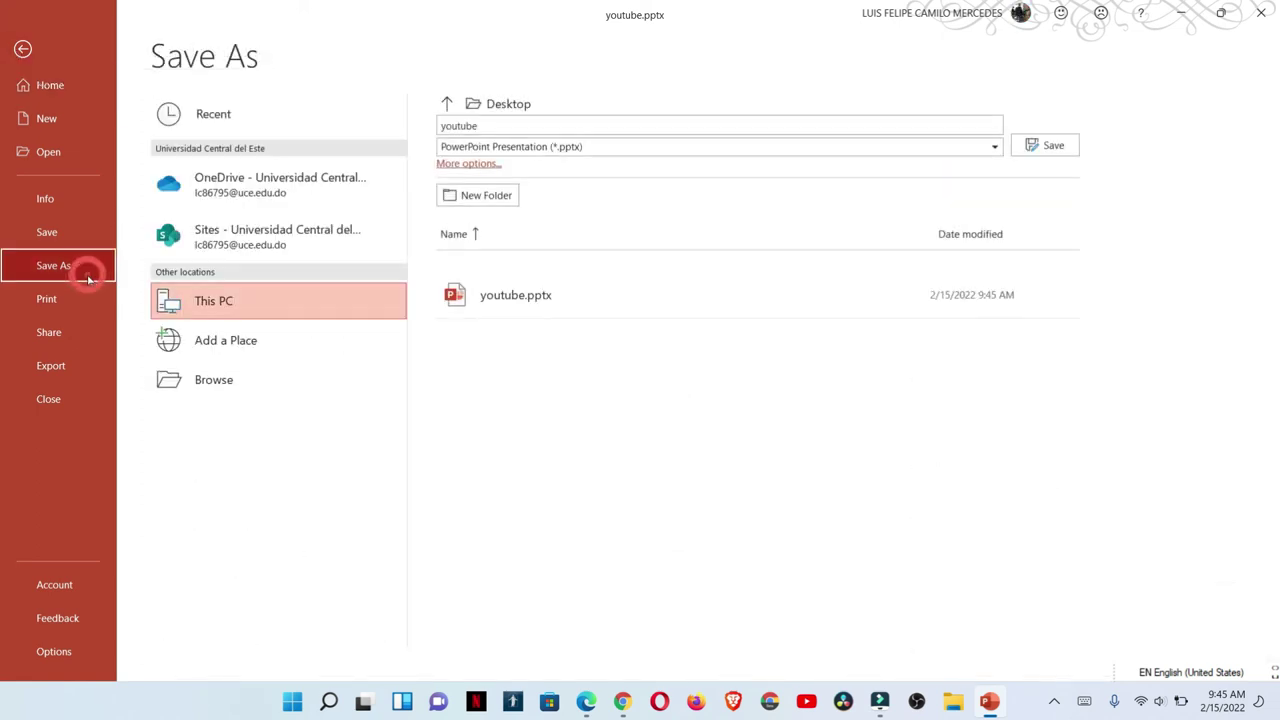
click(277, 393)
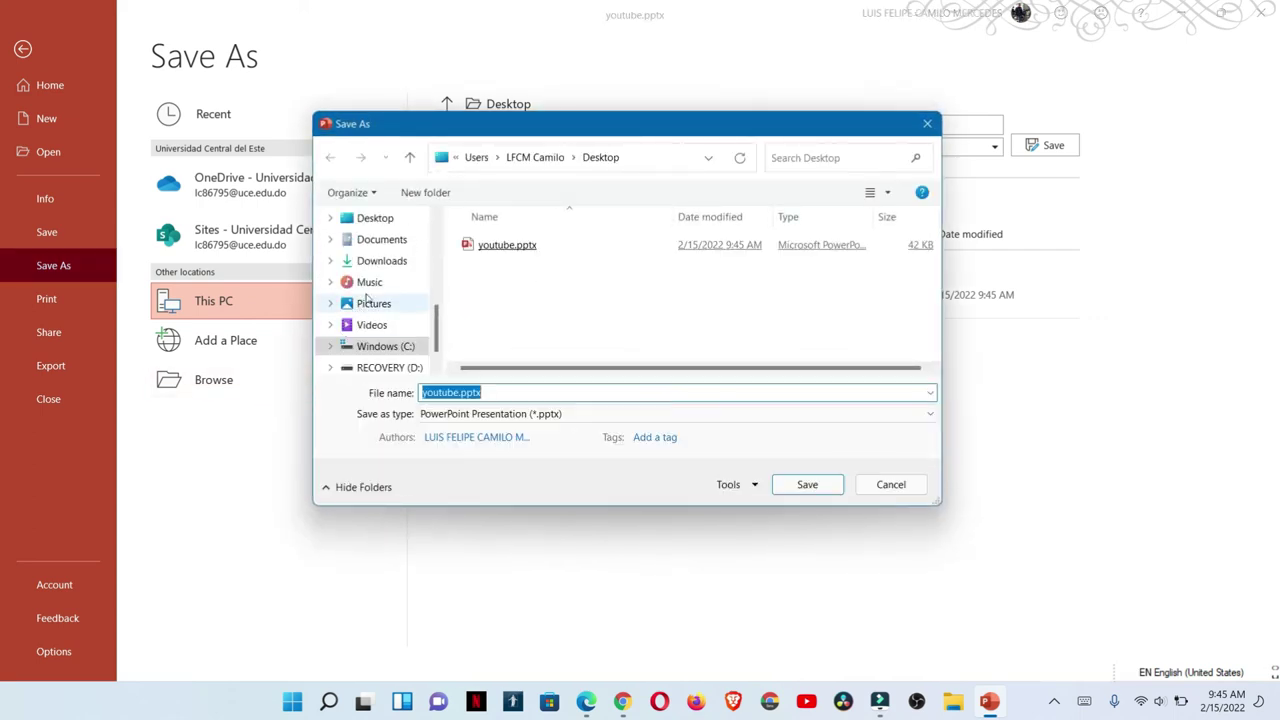
click(394, 219)
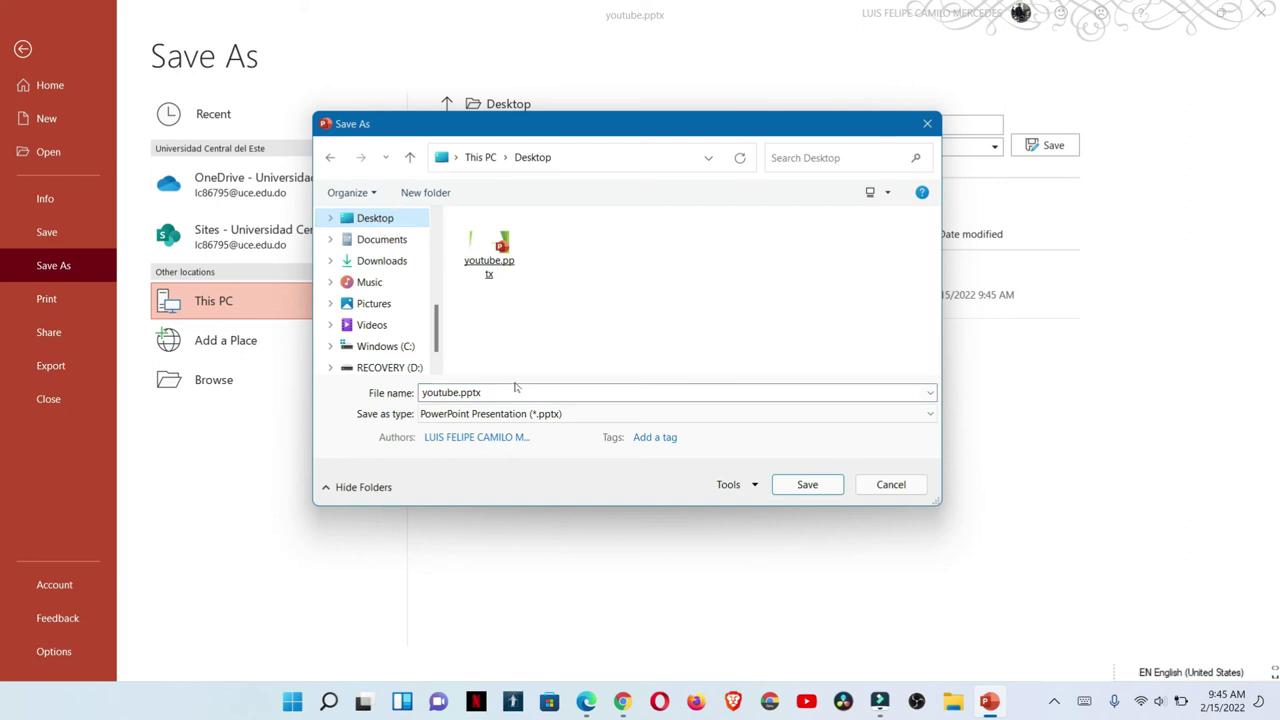
click(540, 413)
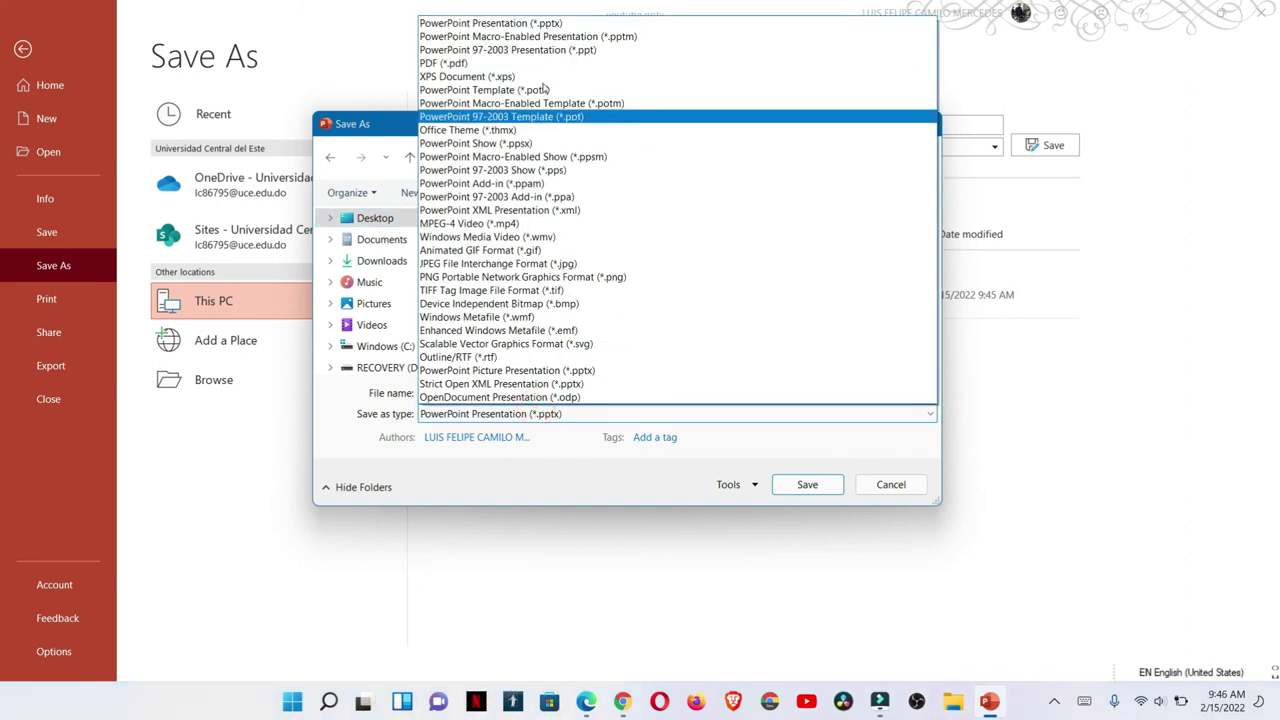
click(484, 66)
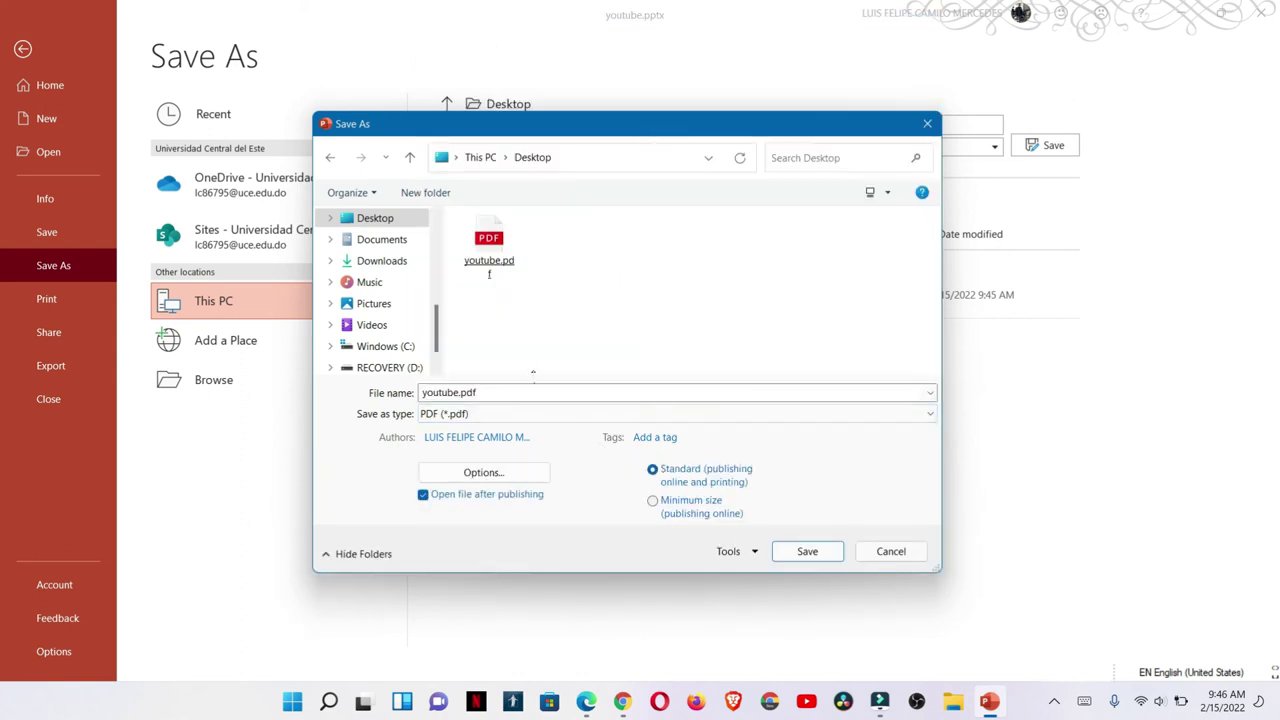
Rename the file to 123, export it as 123.pdf, then minimize the browser preview.
click(532, 388)
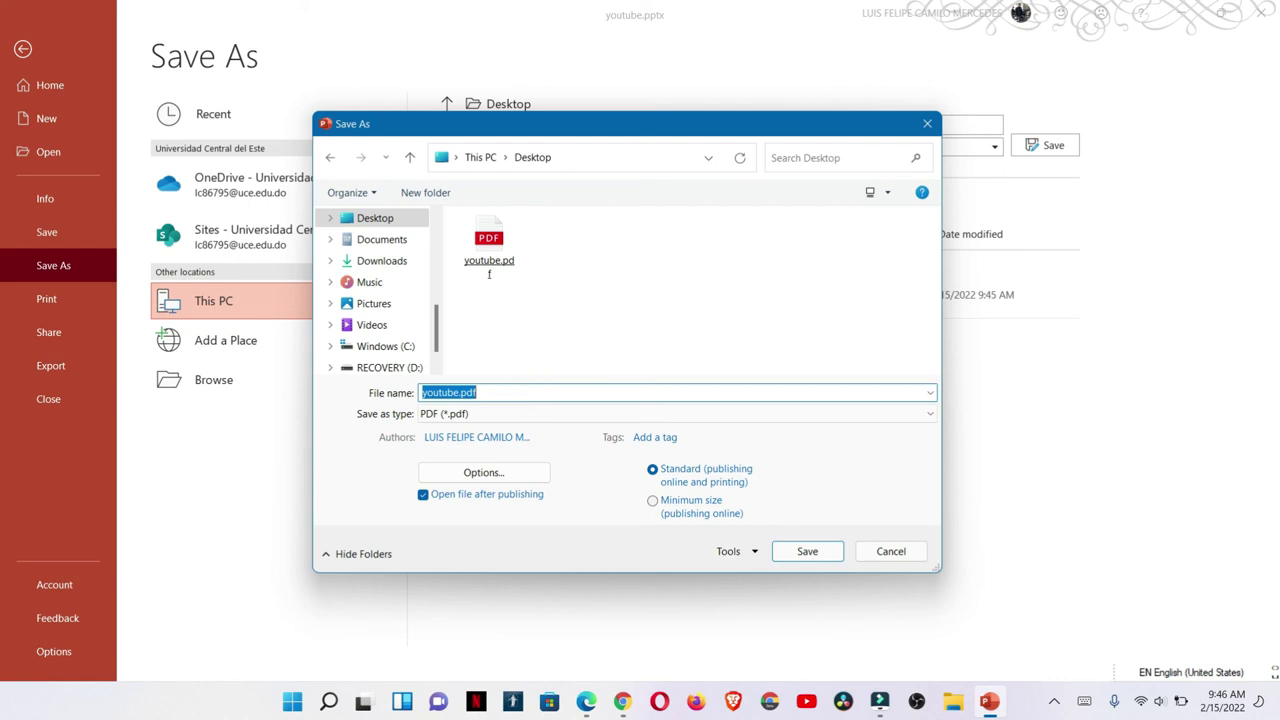
text(123)
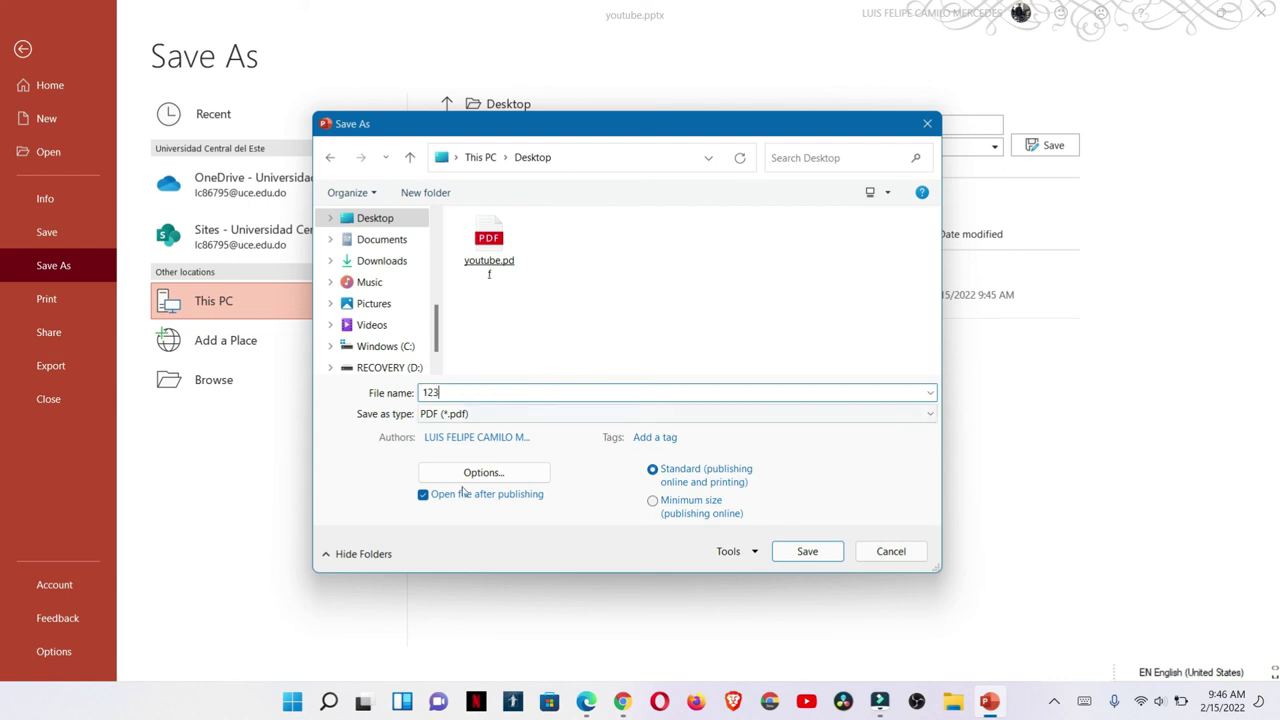
click(791, 556)
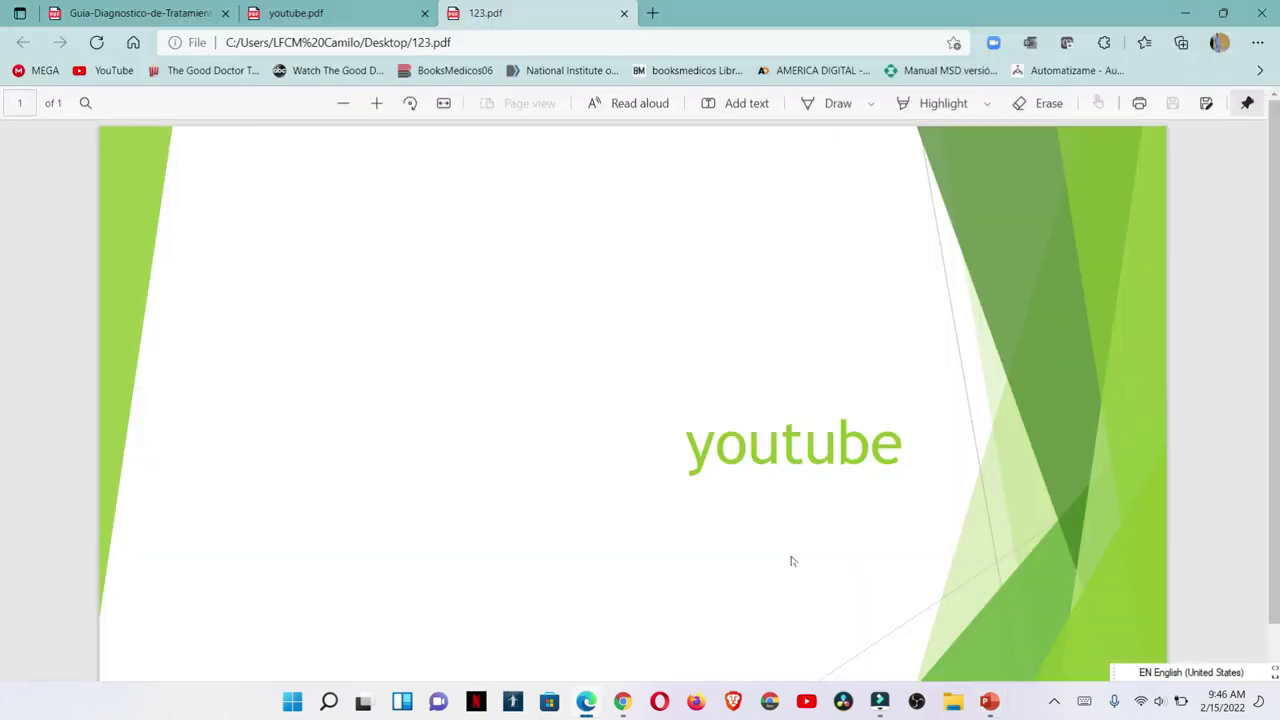
scroll(961, 313, down, 1)
click(1182, 13)
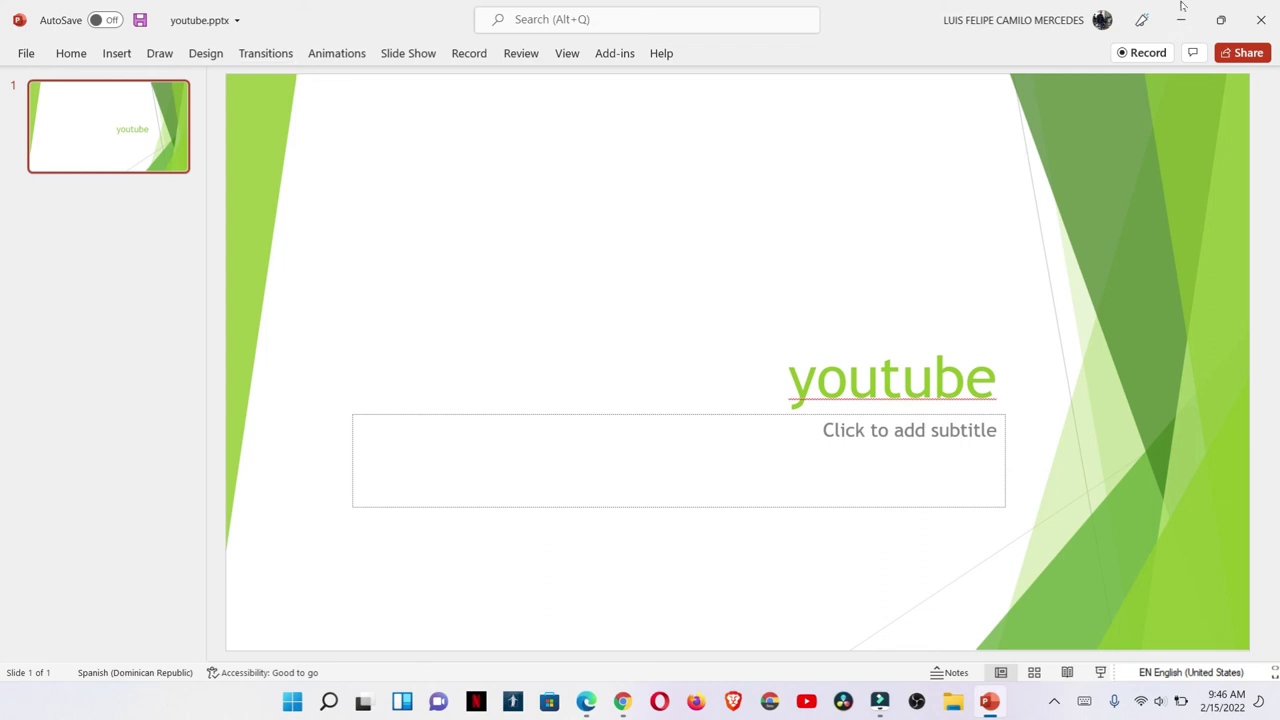
Minimize PowerPoint, open 123.pdf from the Desktop, and close the duplicate browser tab.
click(1196, 11)
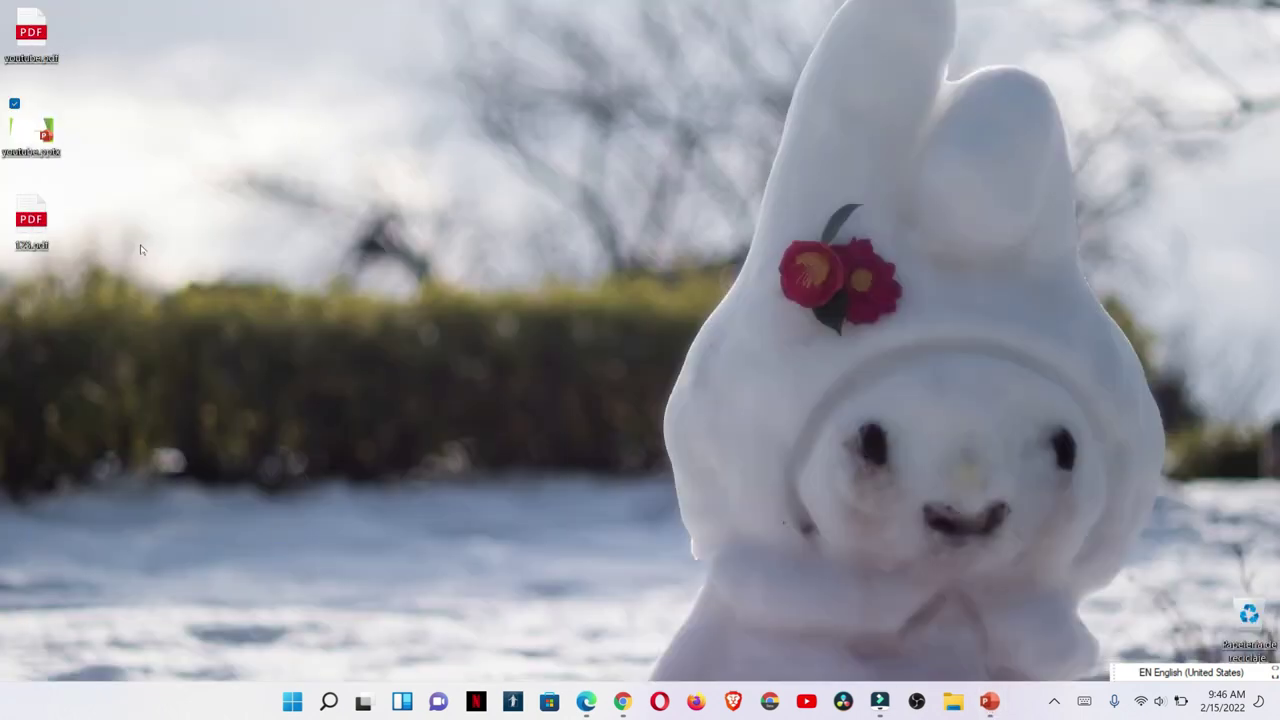
double_click(45, 256)
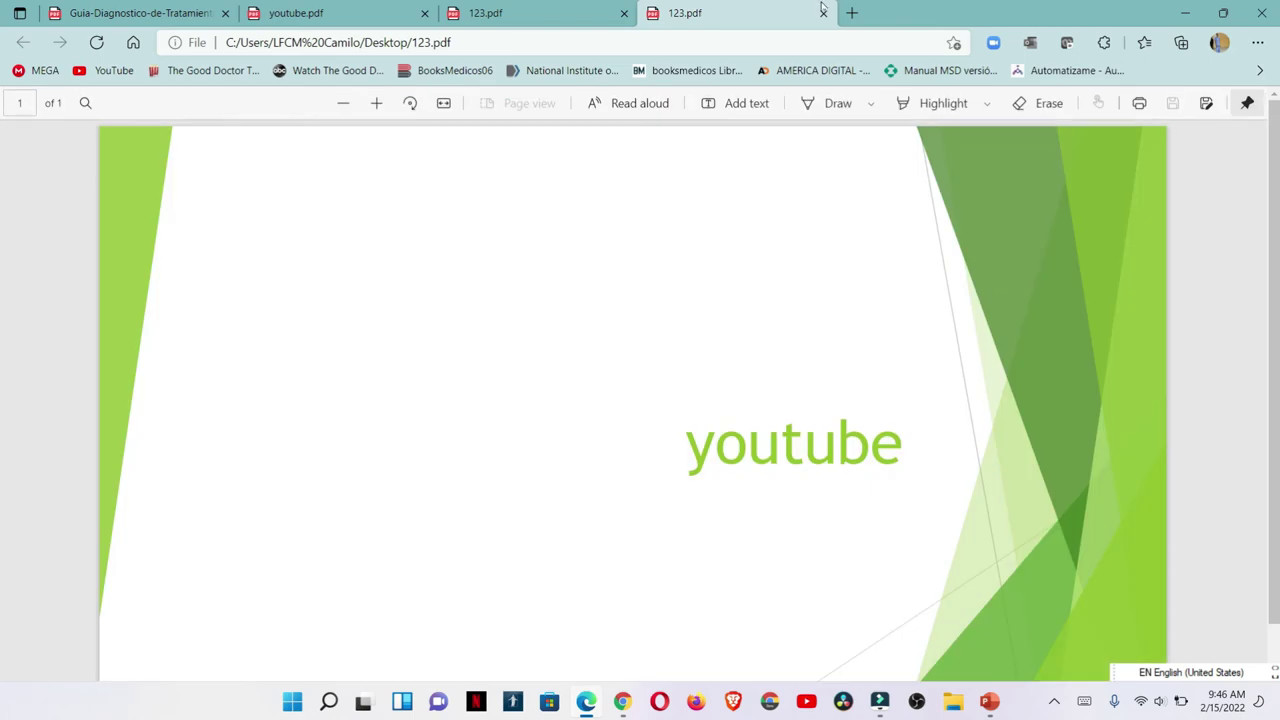
click(823, 13)
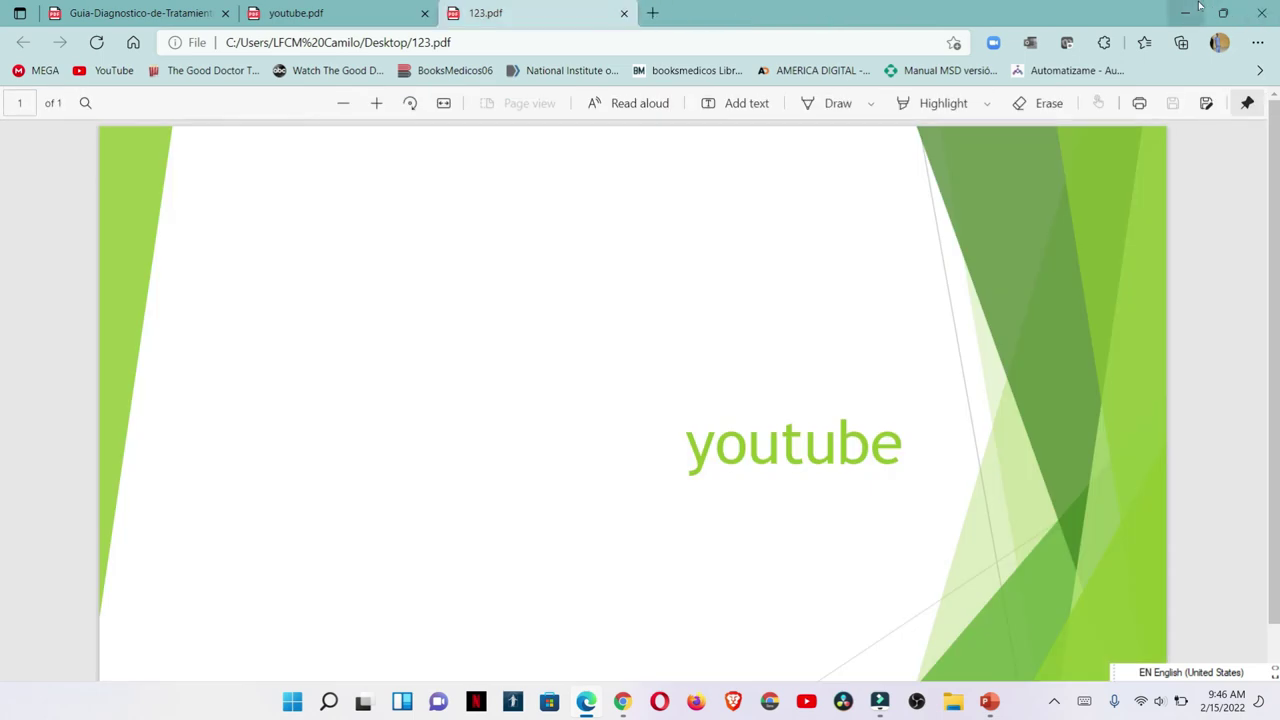